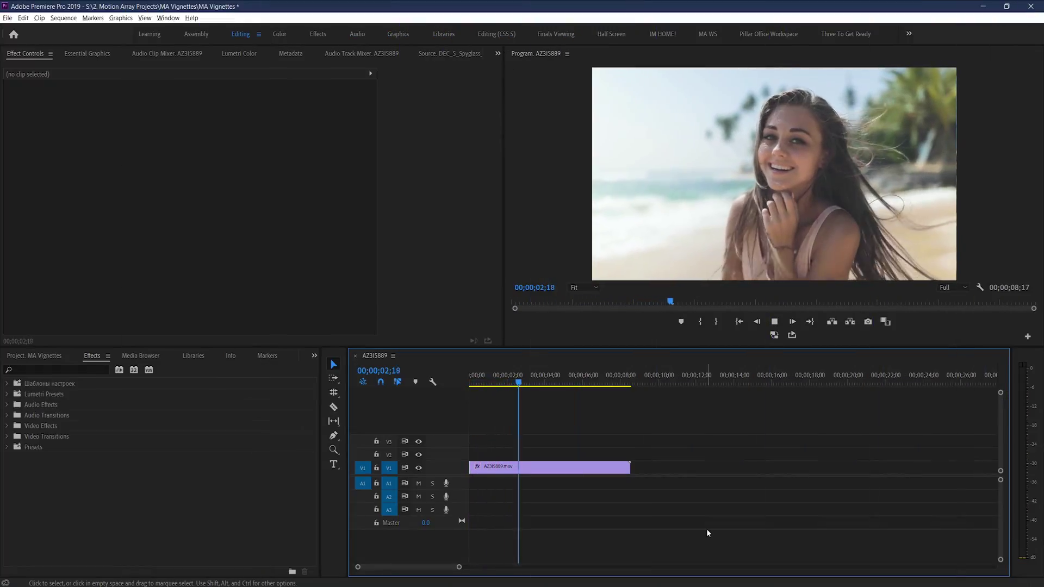
Play the beach clip to 03;17 and expand the Lumetri Color Vignette section.
key("space")
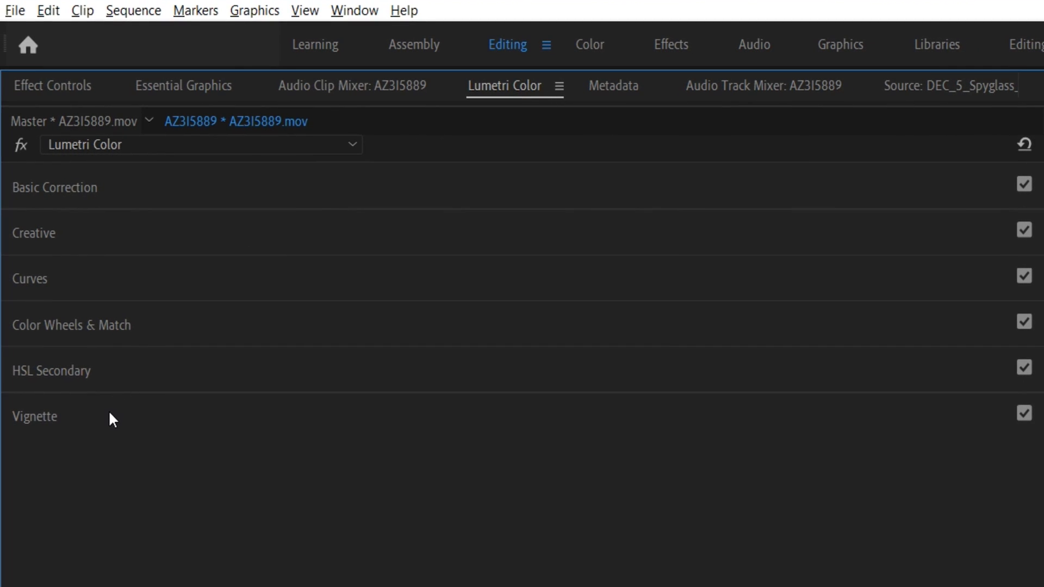
left_click(111, 415)
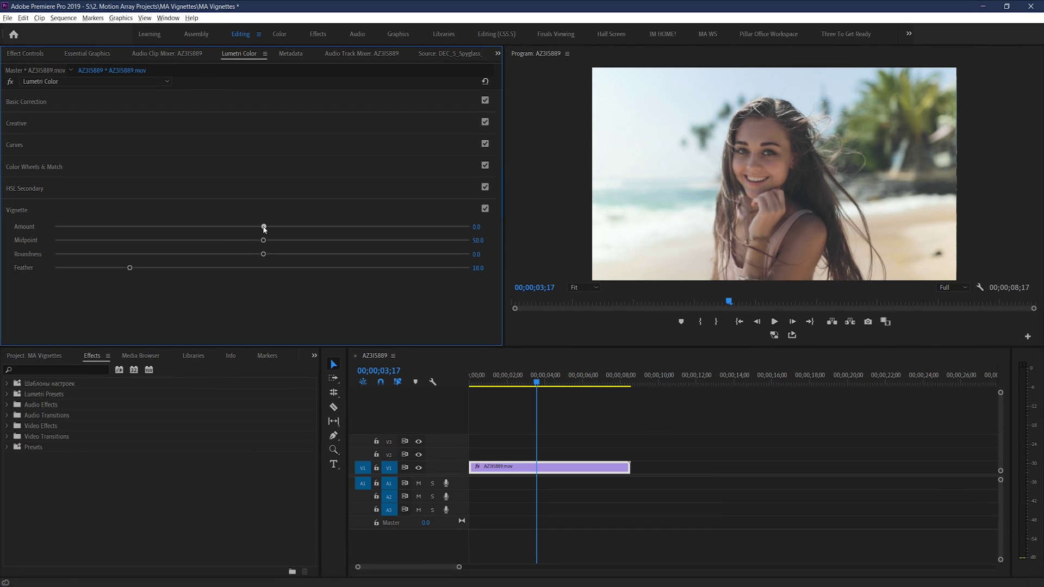
Set vignette Amount to -3.0, sweep Midpoint down to 0.0, then widen the clear centre.
left_click_drag(264, 229, 35, 231)
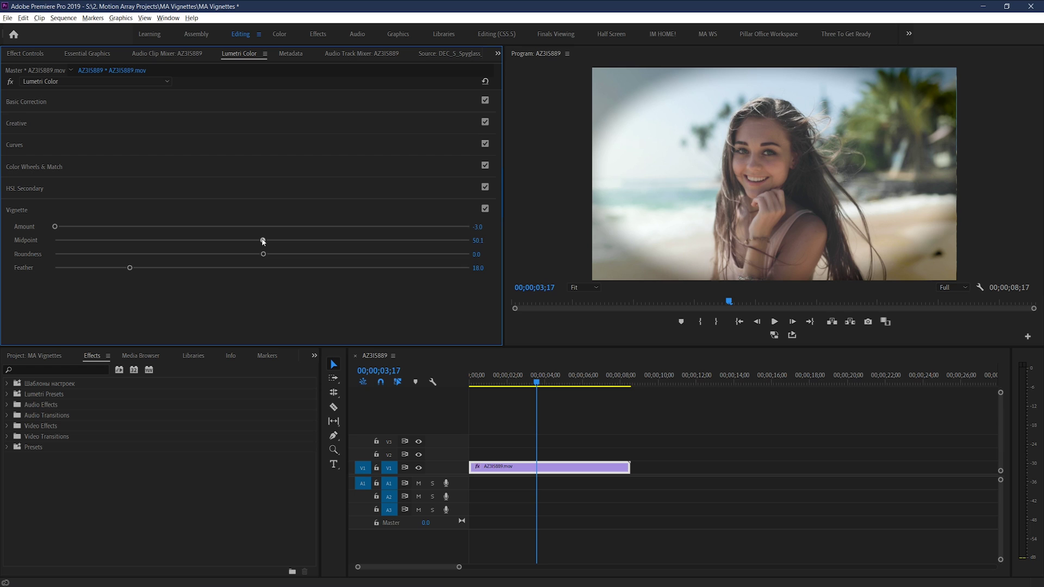
left_click_drag(262, 241, 41, 278)
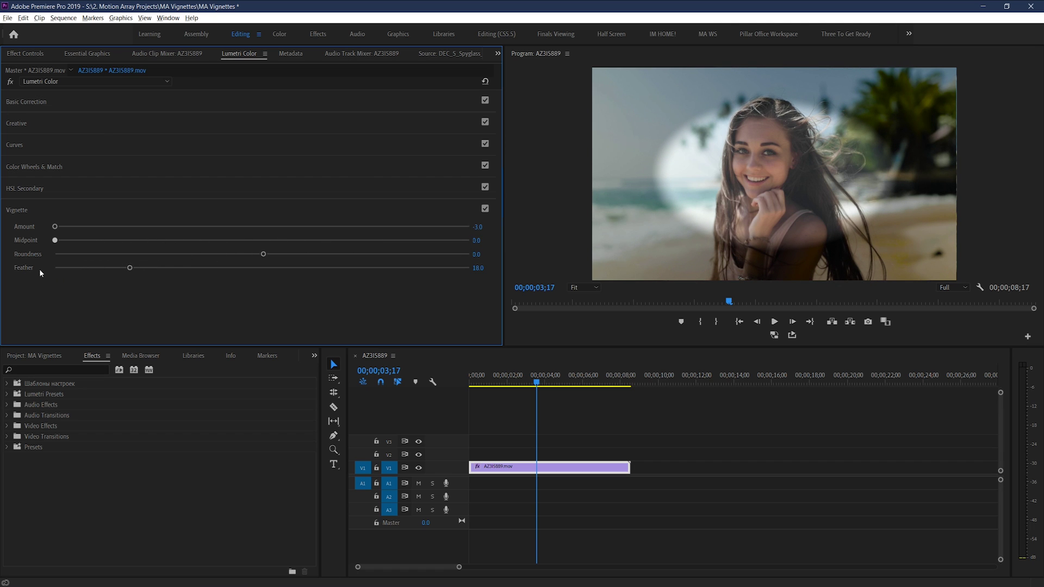
left_click_drag(39, 270, 83, 267)
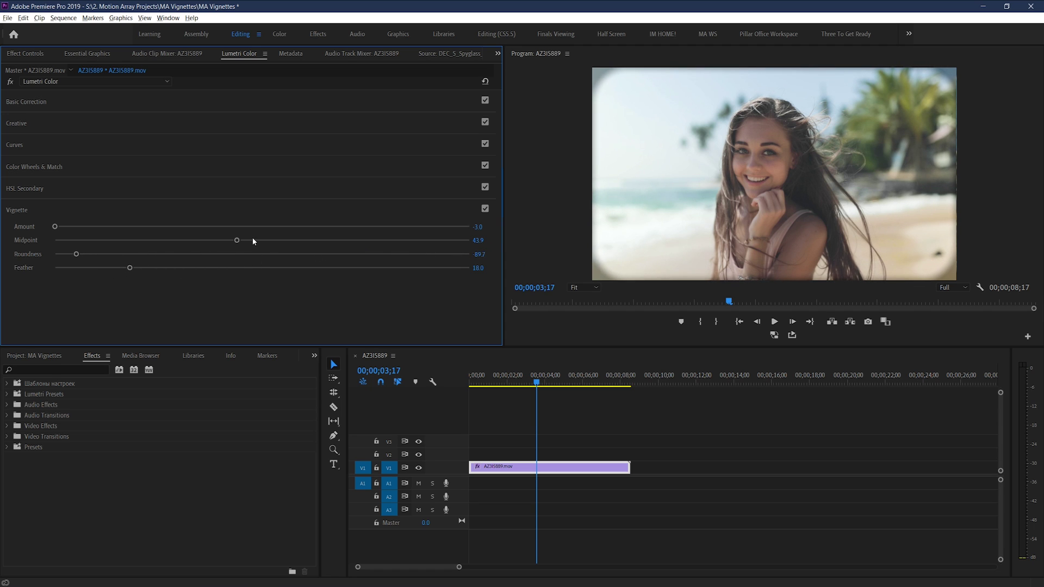
Pull vignette Midpoint to 22.7 and take Feather from 0 up to about 98.5.
left_click_drag(252, 241, 149, 254)
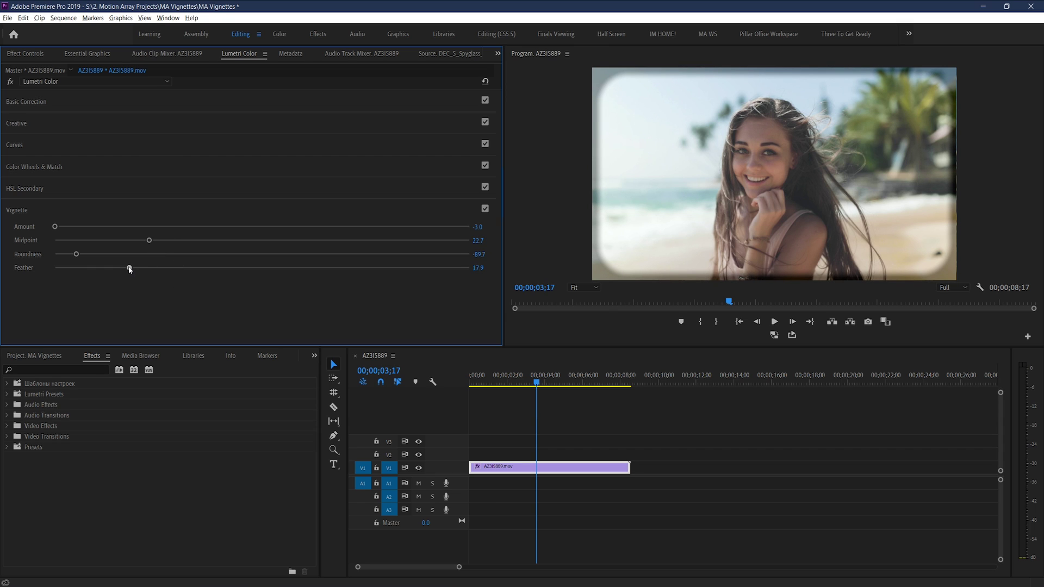
left_click_drag(99, 268, 32, 276)
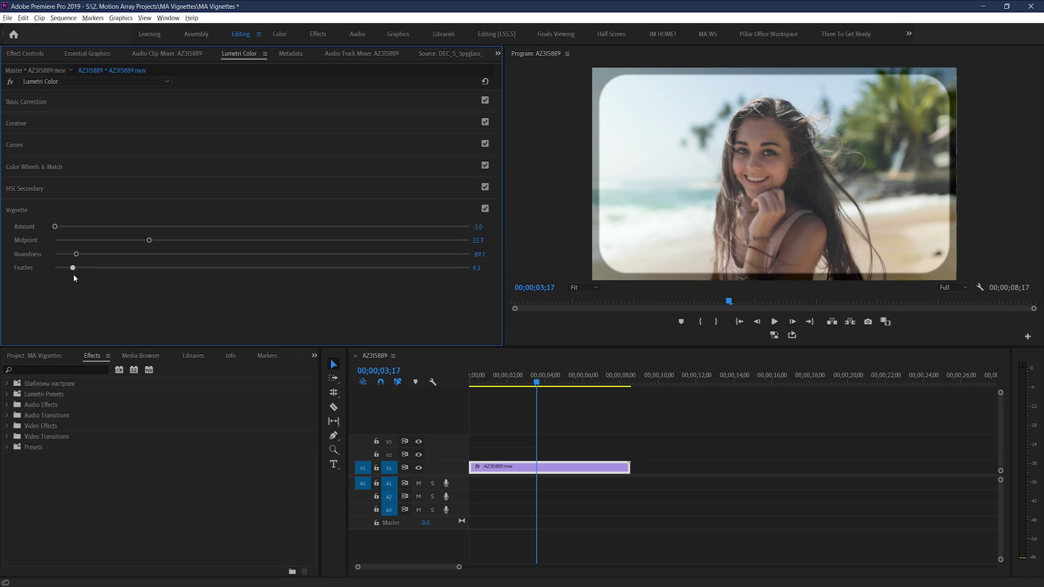
left_click_drag(75, 278, 261, 274)
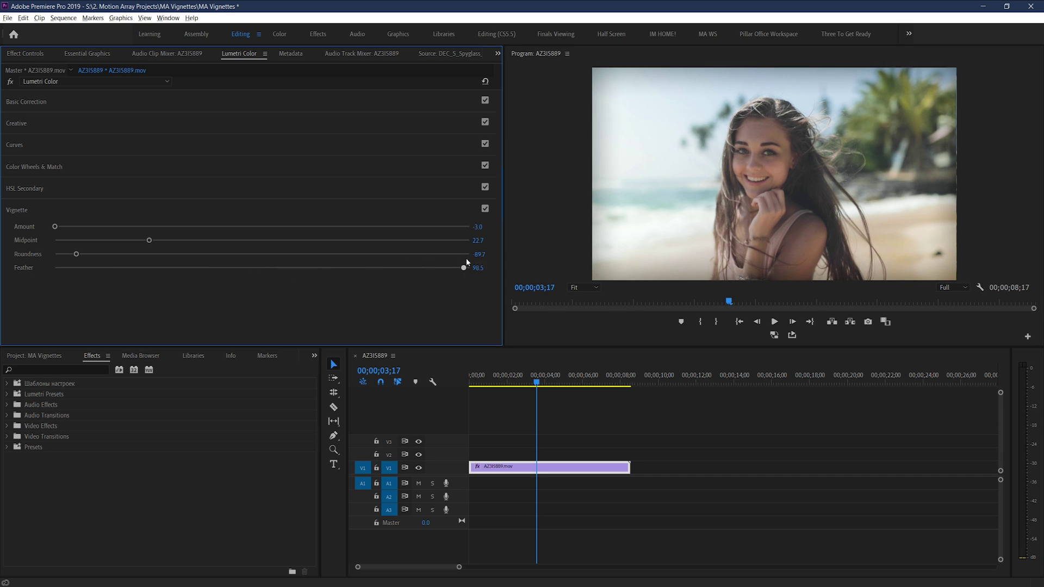
Lower Feather, set Roundness -12.5 and Midpoint 40.3, then give the oval a hard edge.
left_click_drag(530, 260, 225, 286)
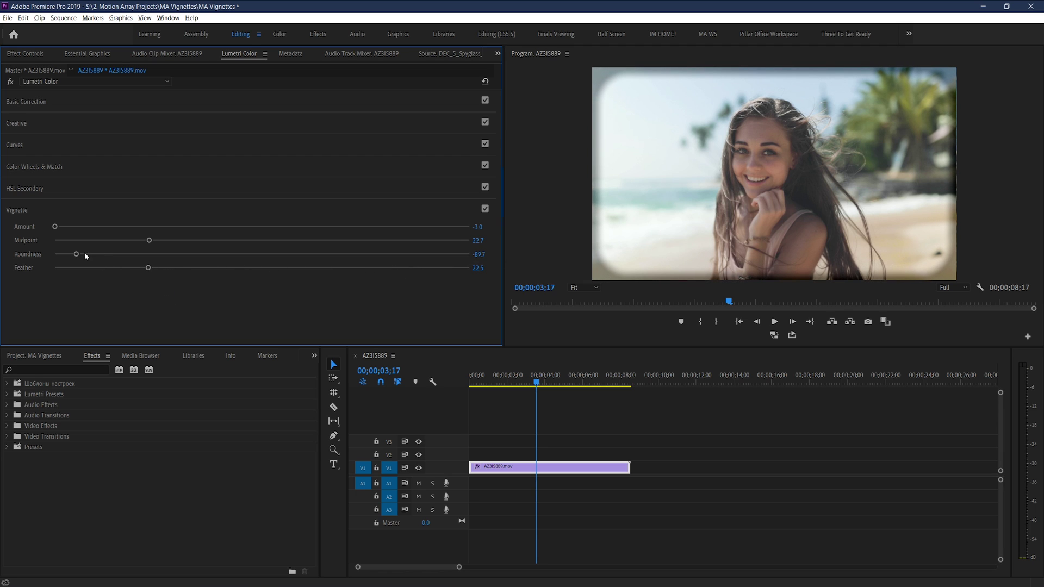
left_click_drag(85, 254, 229, 255)
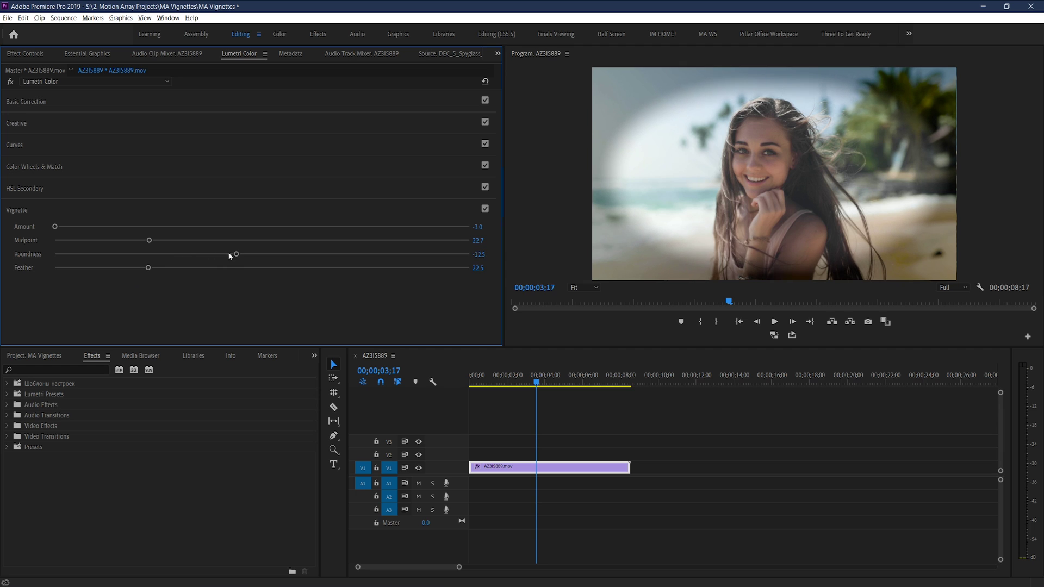
left_click_drag(149, 241, 258, 238)
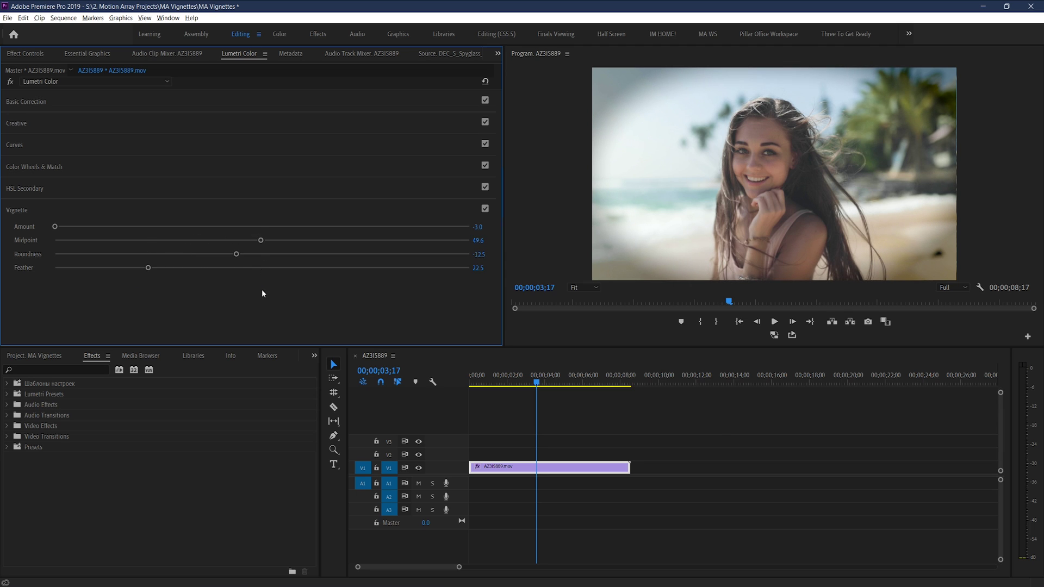
left_click_drag(260, 241, 222, 241)
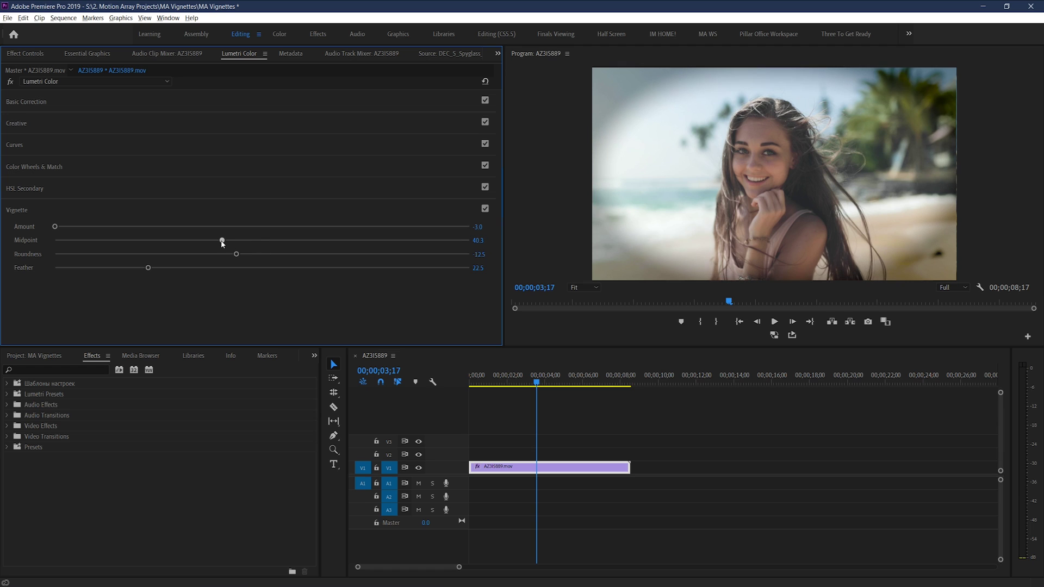
left_click_drag(148, 268, 308, 264)
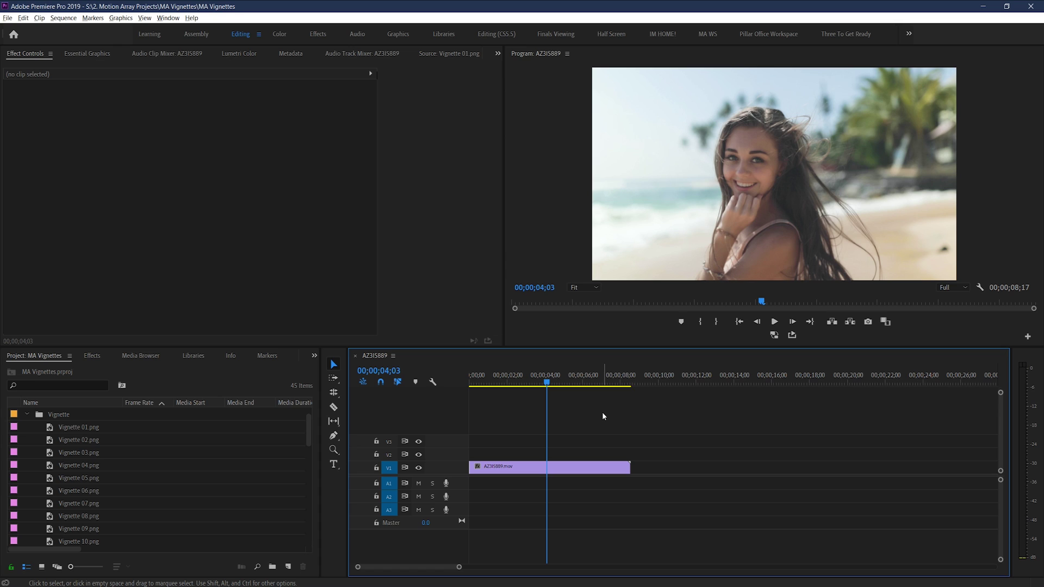
left_click(79, 427)
left_click(74, 537, "shift")
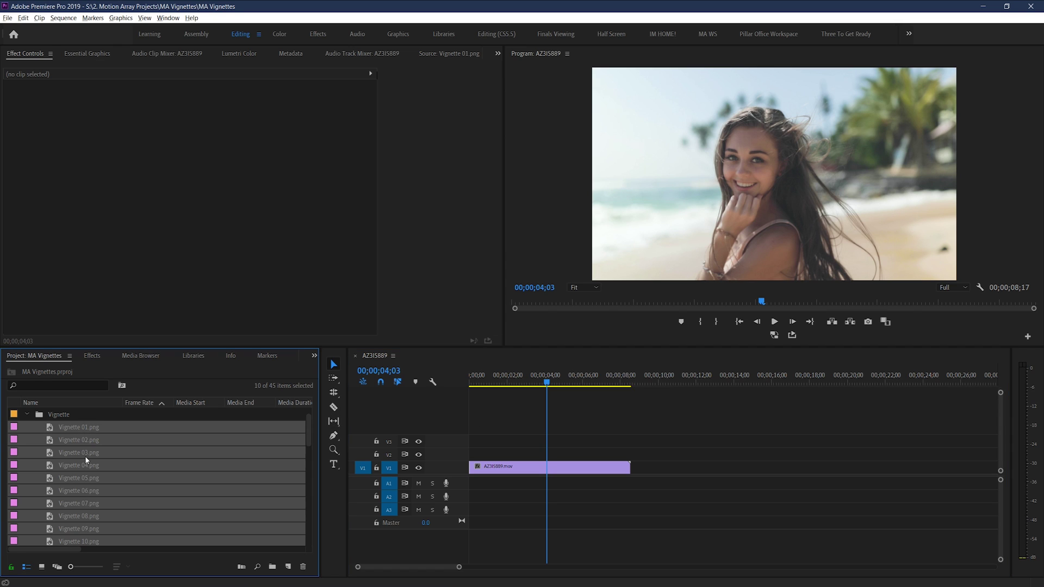
left_click(68, 426)
left_click_drag(428, 468, 505, 455)
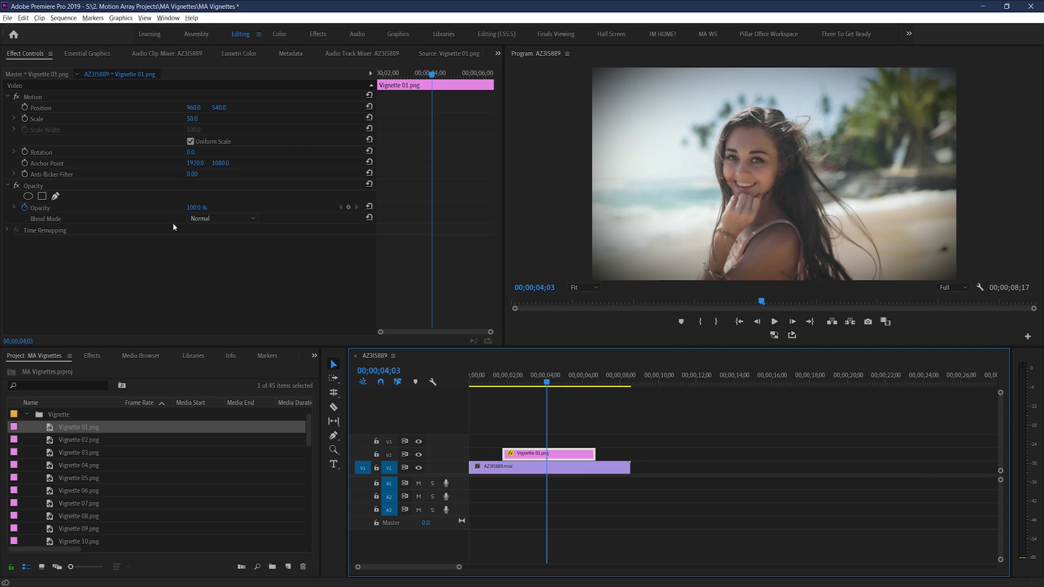
left_click(29, 57)
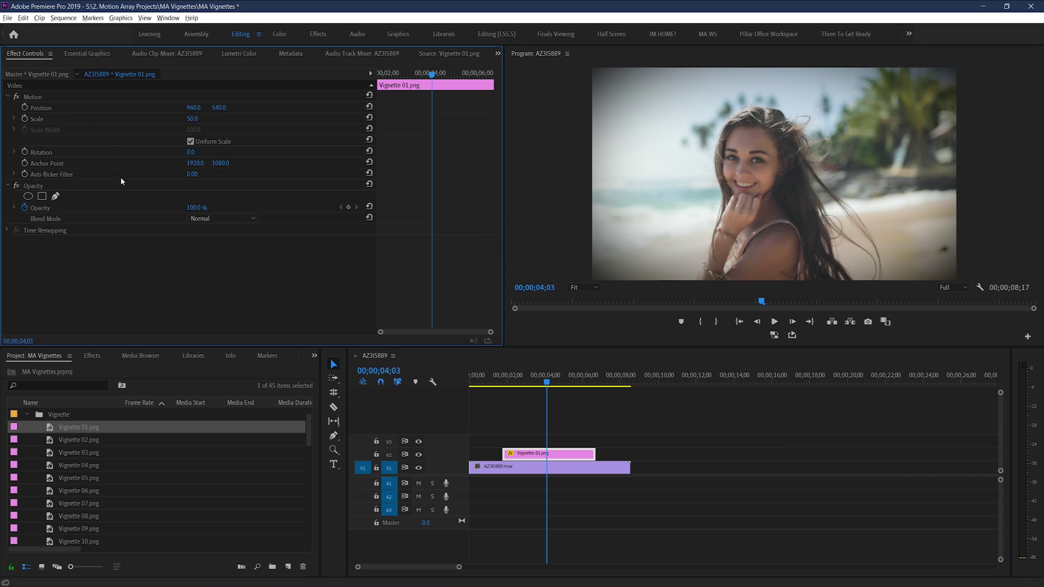
mouse_move(191, 212)
left_mouse_down()
mouse_move(163, 211)
mouse_move(189, 211)
left_mouse_up()
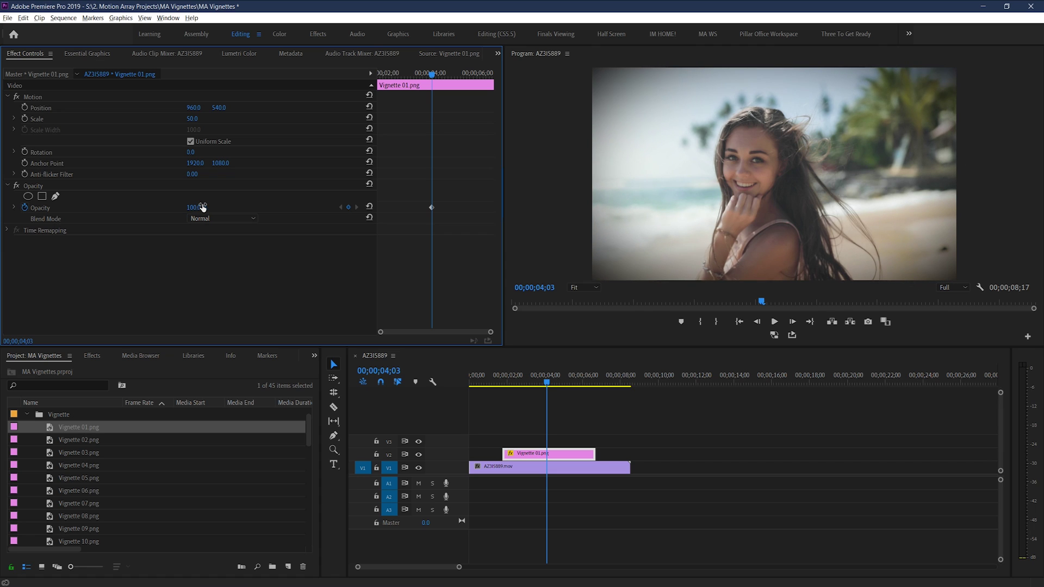
Replace Vignette 01 on V2 with Vignette 08.png at Opacity 96.2% and Scale 56.4.
left_click(509, 453)
key("Delete")
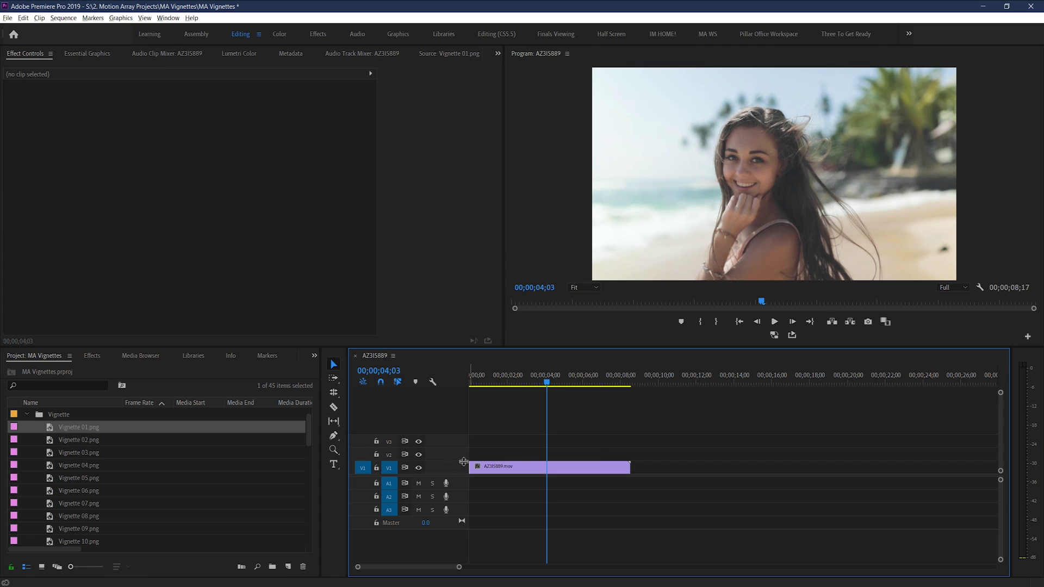
left_click(78, 517)
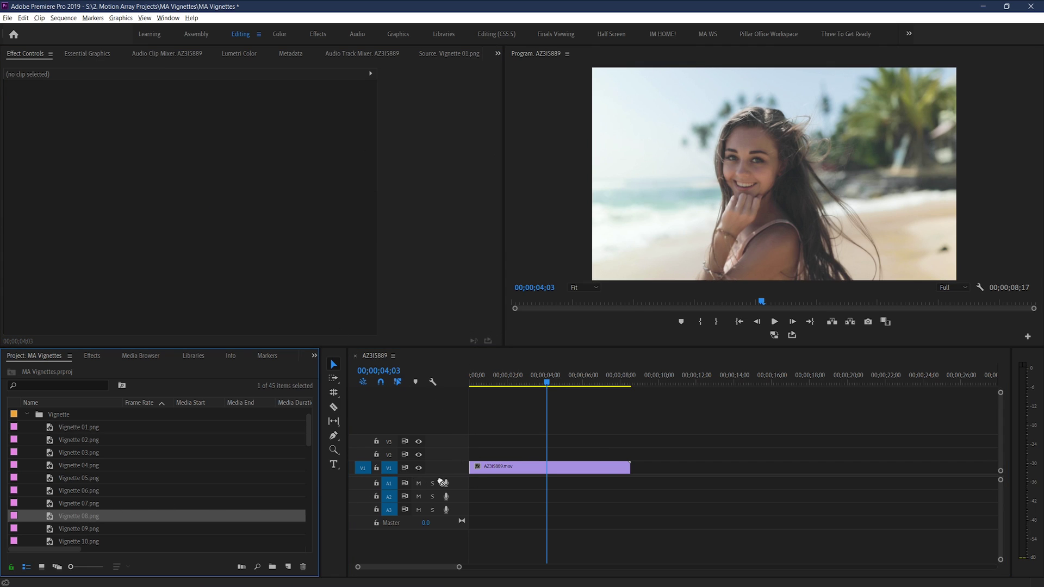
left_click_drag(441, 482, 501, 449)
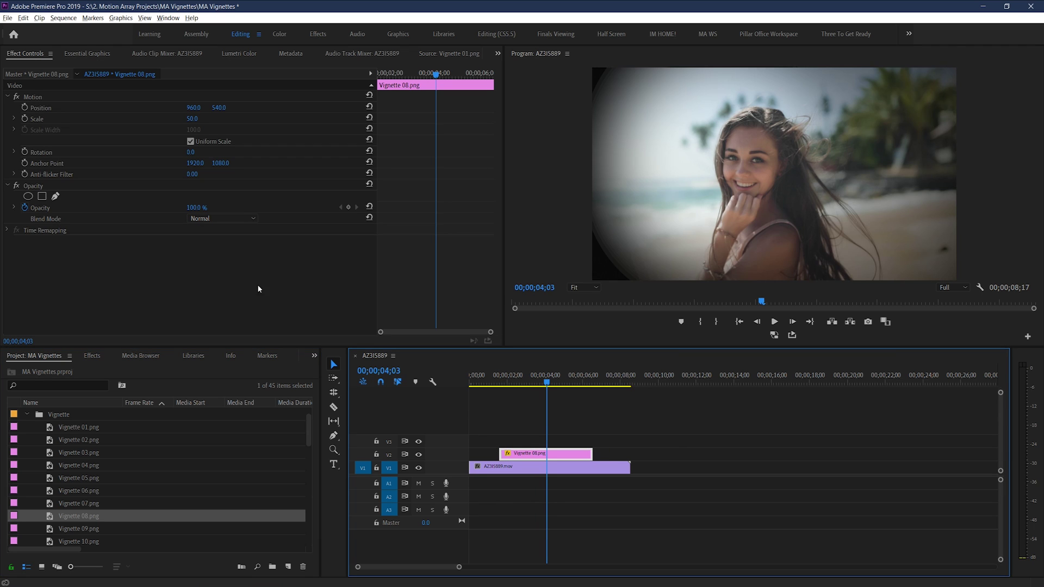
left_click_drag(194, 212, 166, 213)
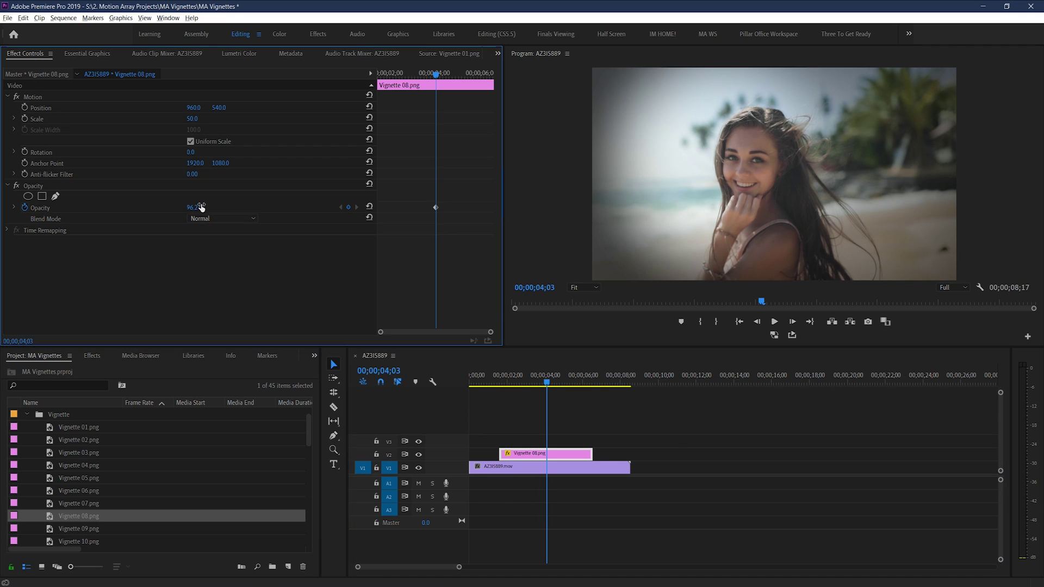
left_click_drag(192, 119, 239, 108)
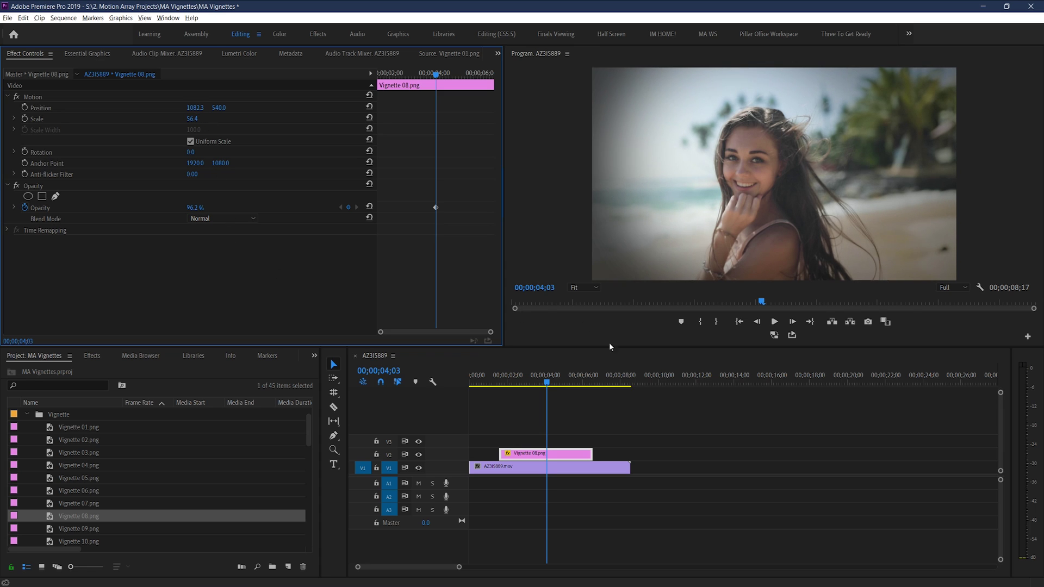
Trim the overlay to span the whole beach clip and play the sequence from the start.
left_click_drag(500, 453, 469, 454)
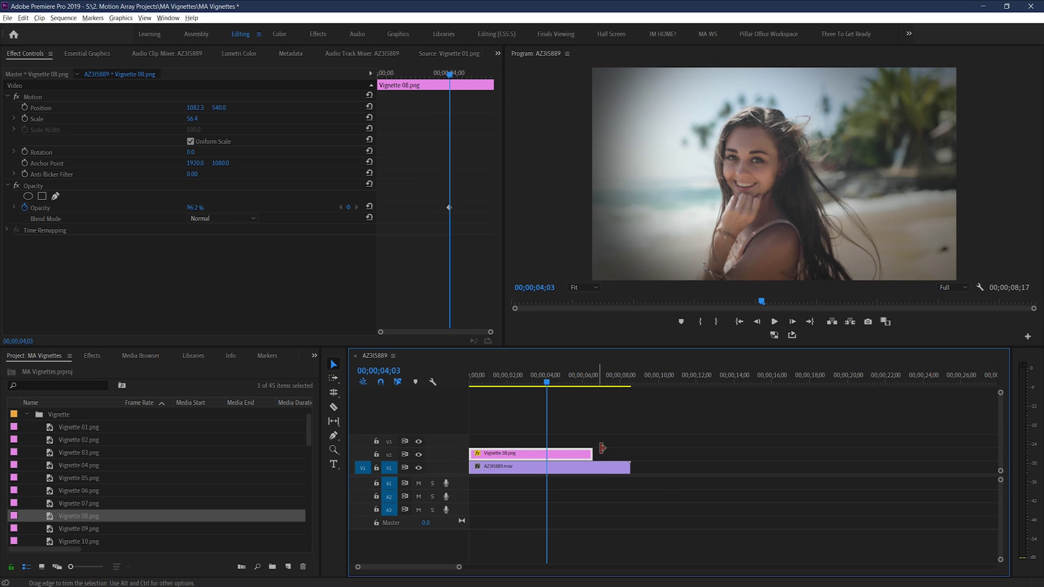
left_click_drag(591, 453, 630, 453)
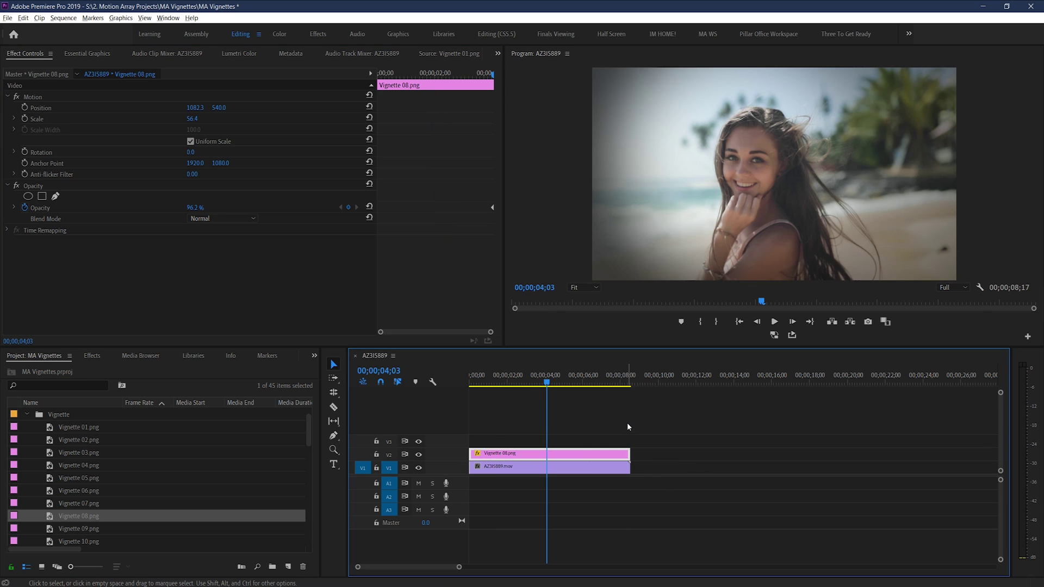
key("Home")
key("space")
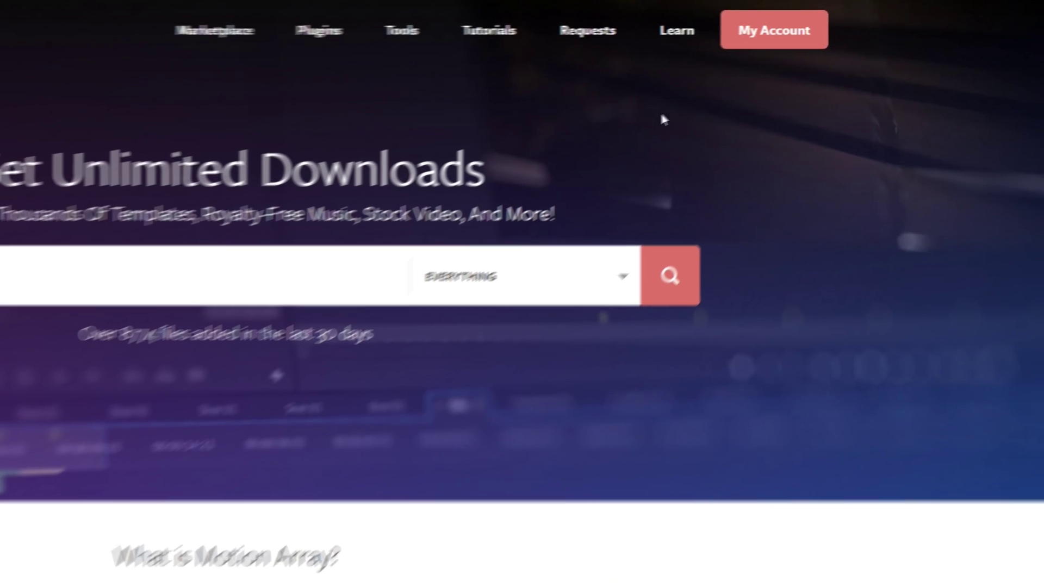
Open Motion Array's Learn > Premiere Pro page and scroll down to Latest Articles.
mouse_move(786, 20)
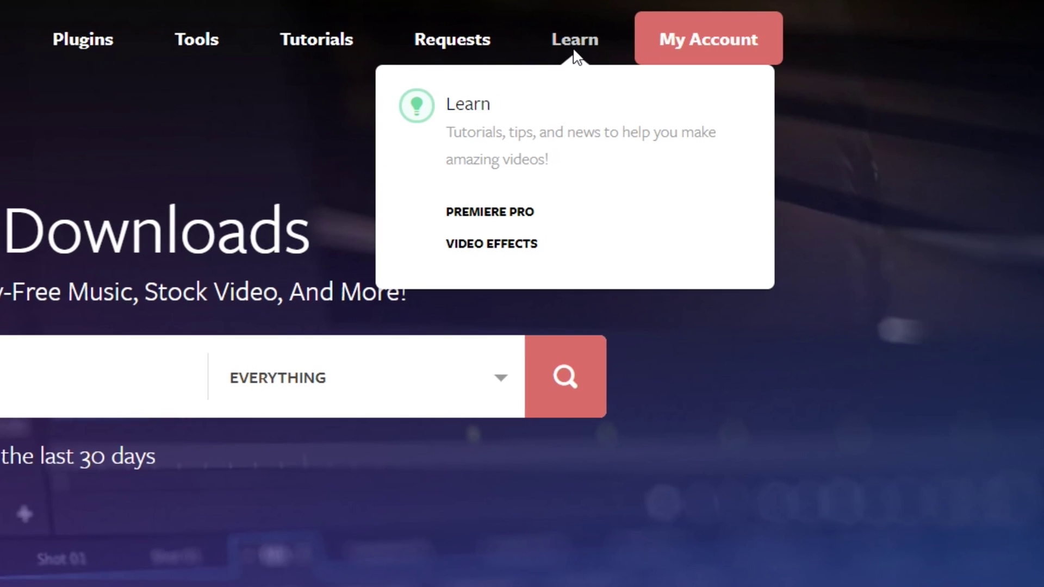
left_click(522, 219)
scroll(522, 305, "down", 3)
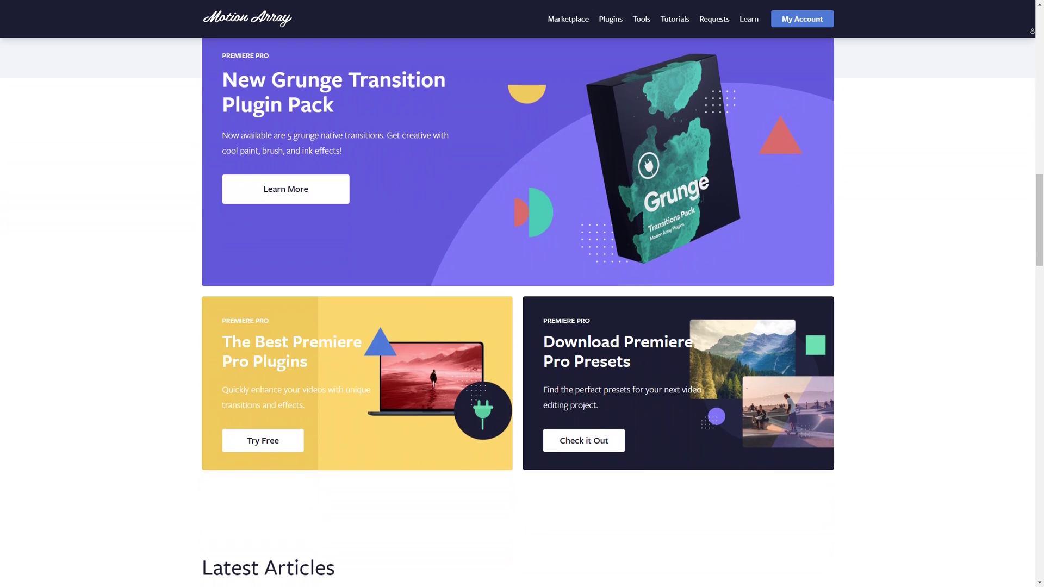
scroll(522, 305, "down", 3)
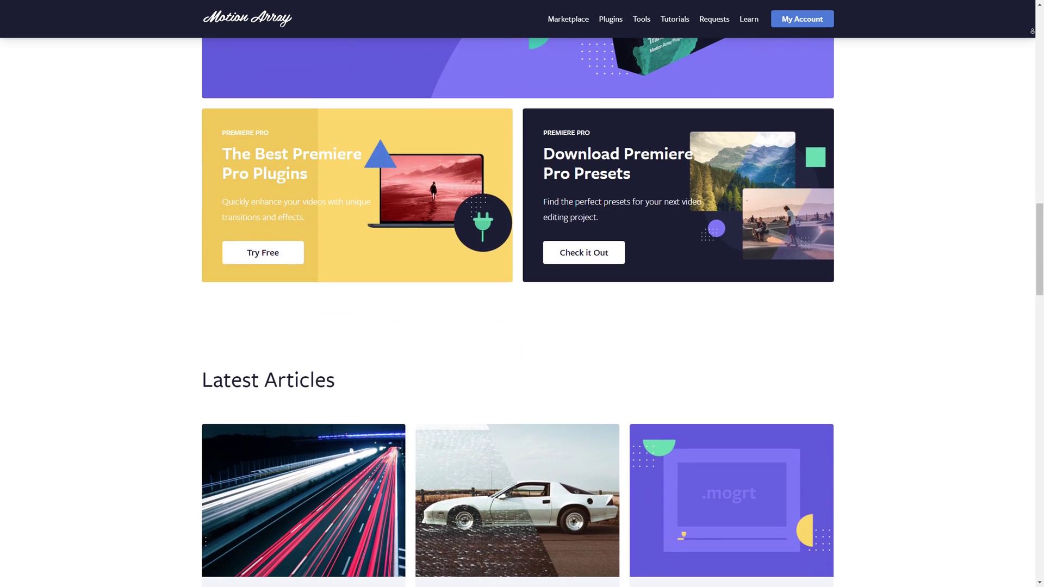
scroll(522, 305, "down", 3)
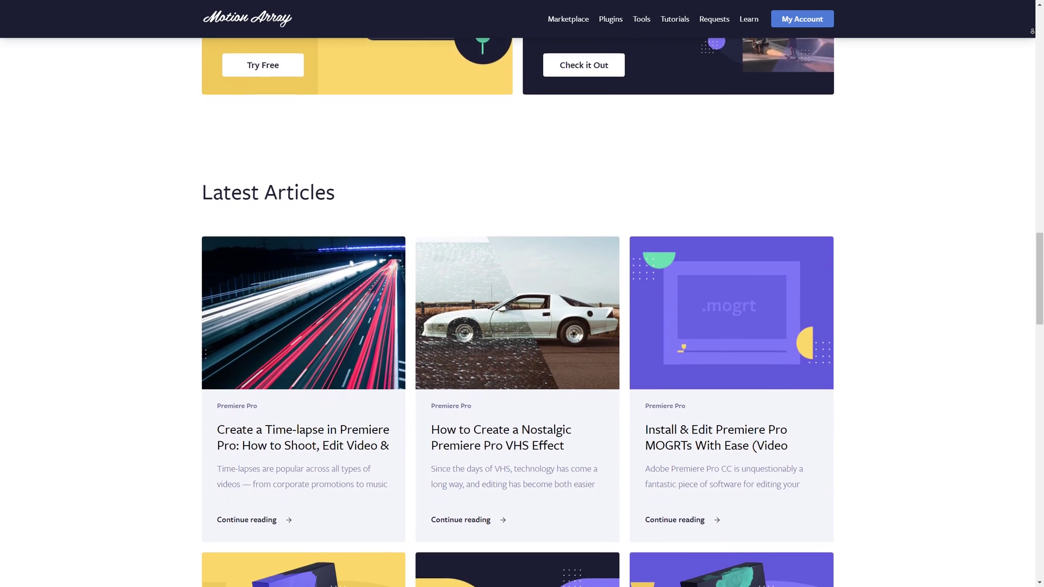
scroll(522, 305, "down", 3)
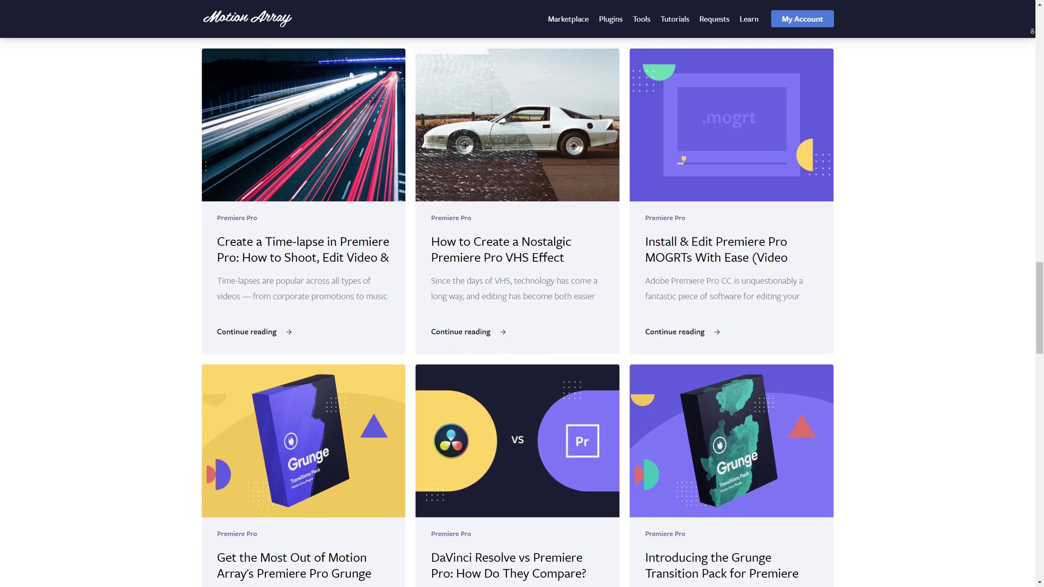